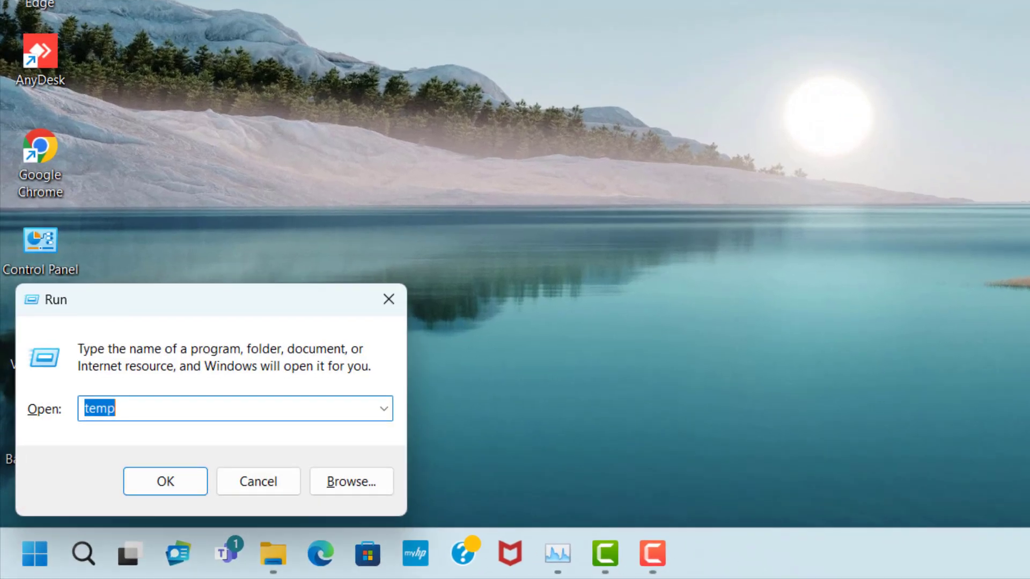
Step: Open the roaming application data folder by running %appdata%
{"action": "type", "text": "%app"}
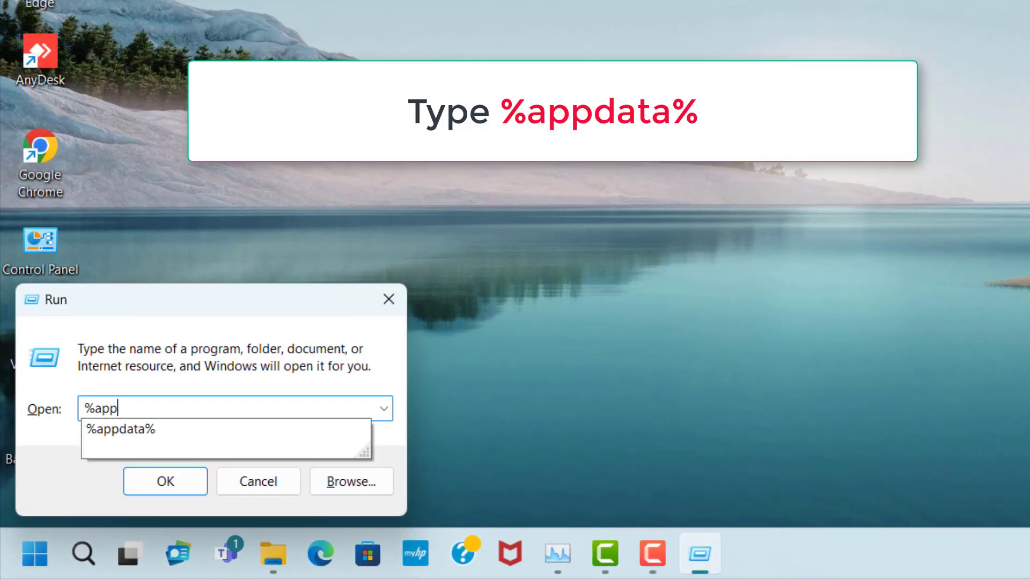
{"action": "type", "text": "data%"}
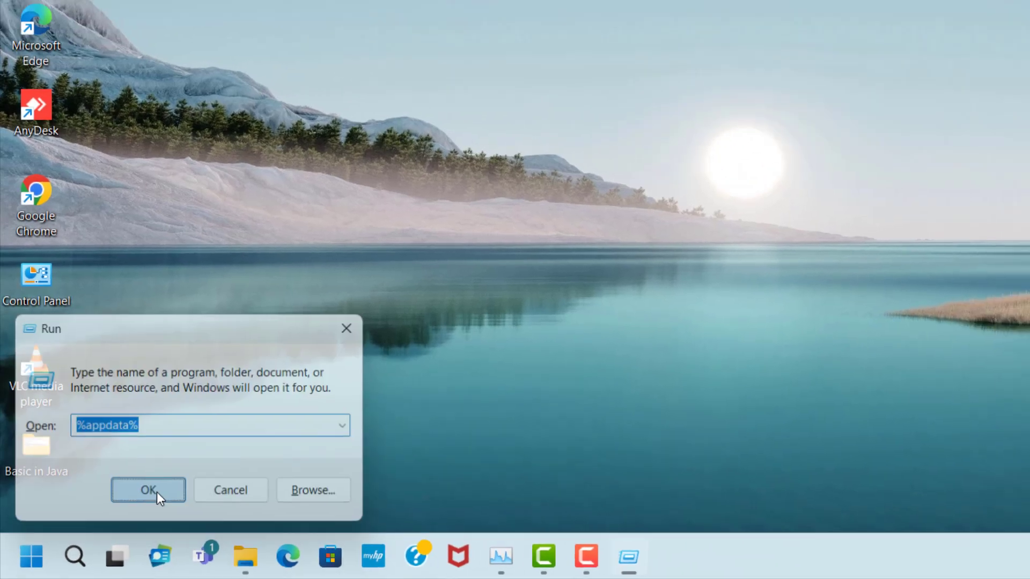
{"action": "left_click", "coordinate": [167, 486]}
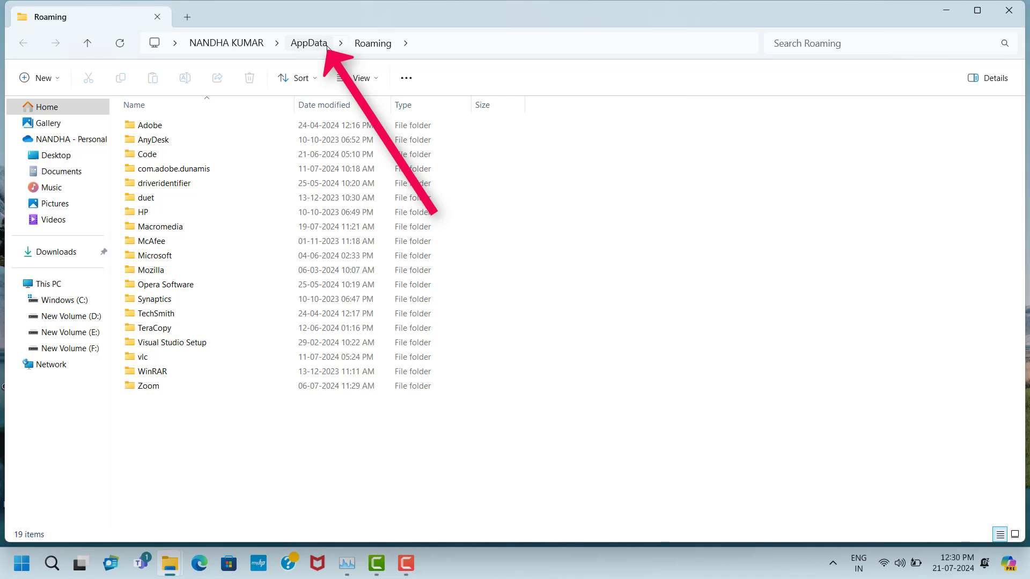
Step: Go to the Local\Temp folder inside AppData and delete all of its files and folders
{"action": "left_click", "coordinate": [310, 43]}
{"action": "left_click", "coordinate": [193, 125]}
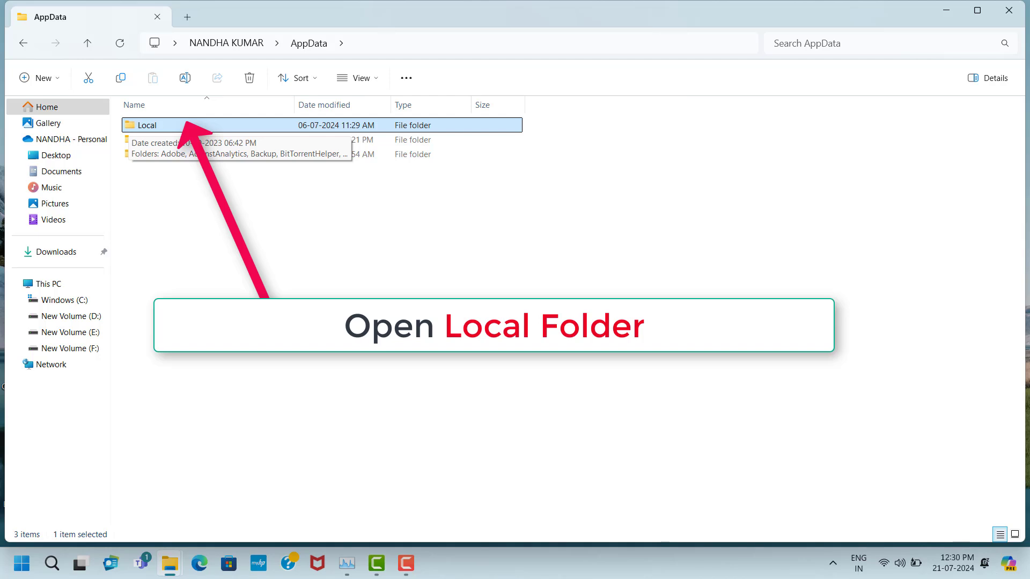
{"action": "double_click", "coordinate": [181, 127]}
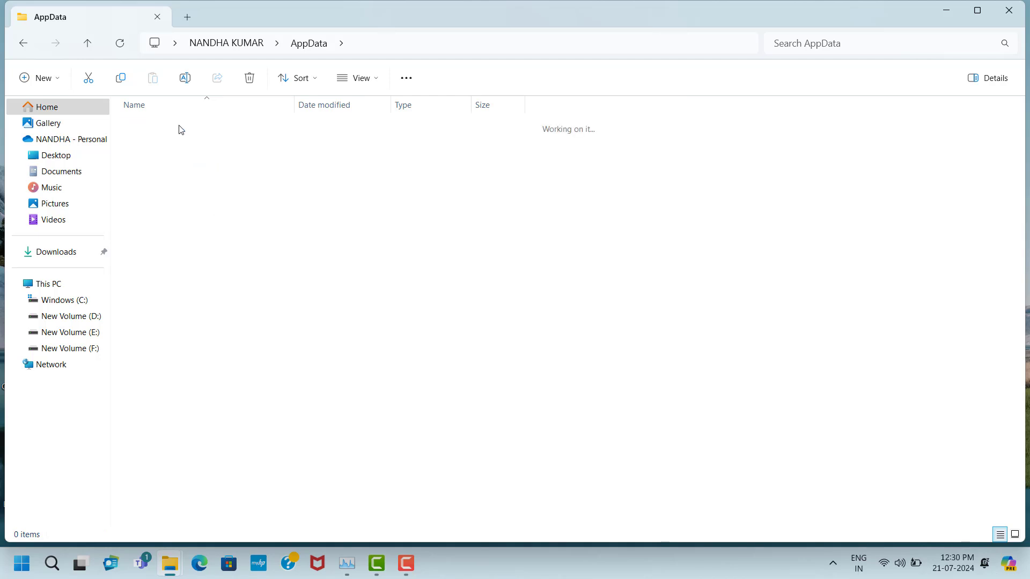
{"action": "left_click", "coordinate": [177, 473]}
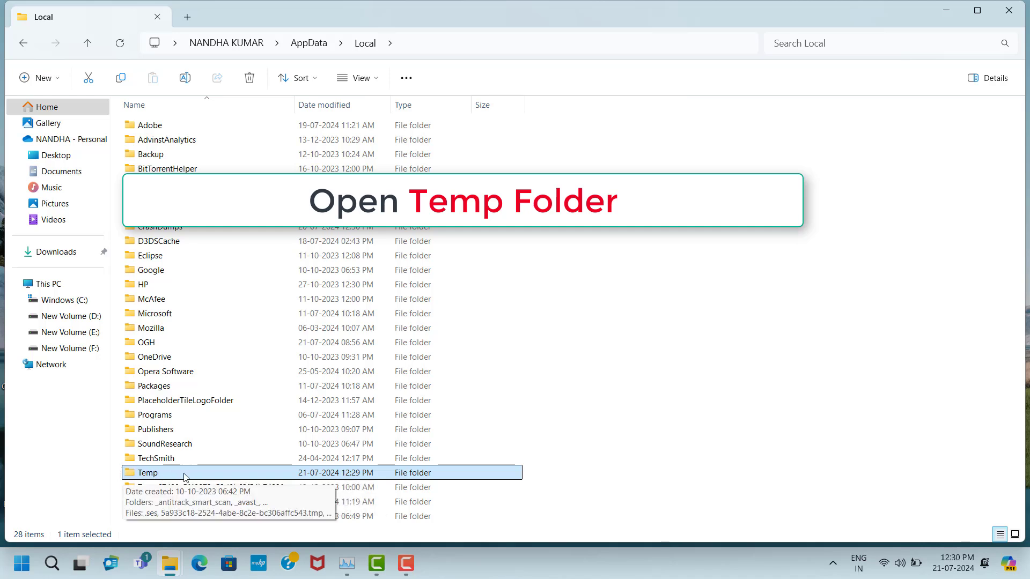
{"action": "double_click", "coordinate": [140, 473]}
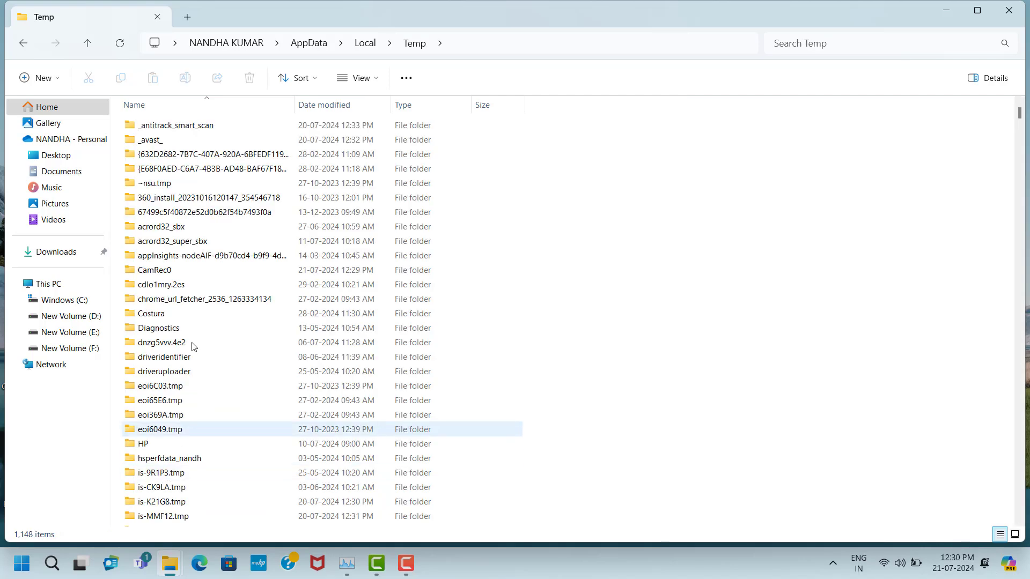
{"action": "key", "text": "ctrl+a"}
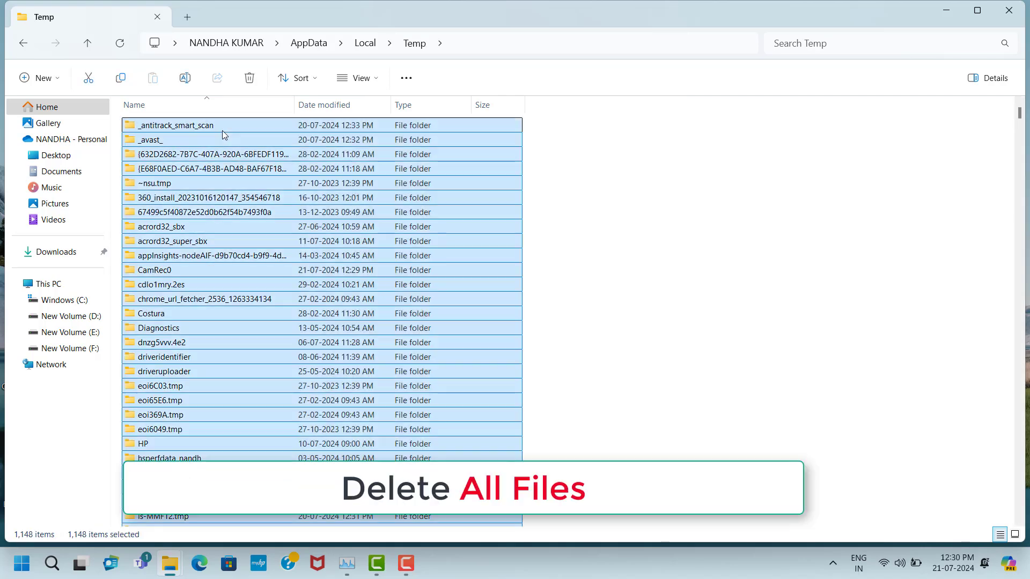
{"action": "right_click", "coordinate": [222, 132]}
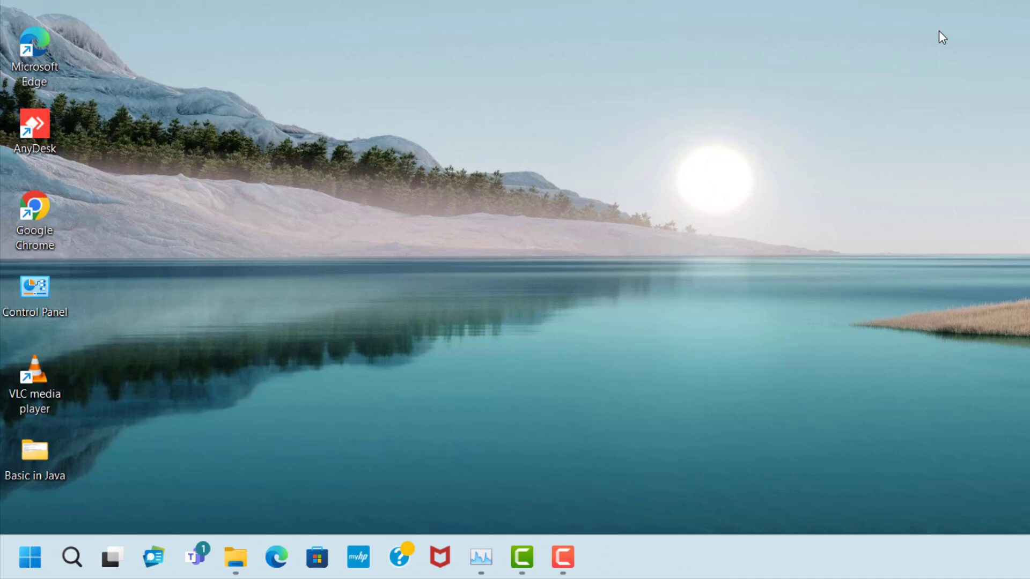
Step: Open the Windows Temp folder by running temp and delete all of its files and folders
{"action": "key", "text": "super+r"}
{"action": "type", "text": "temp"}
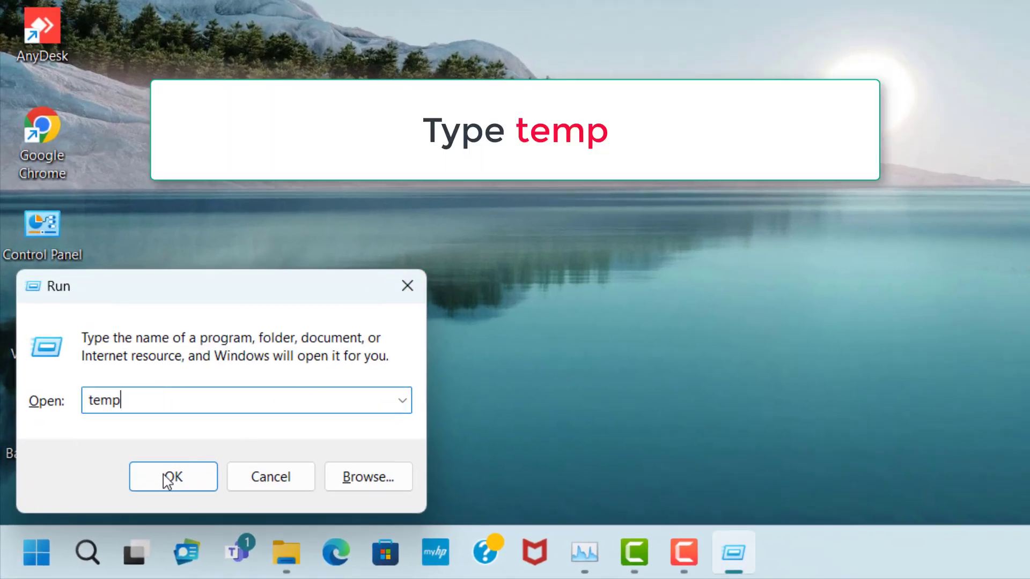
{"action": "left_click", "coordinate": [196, 479]}
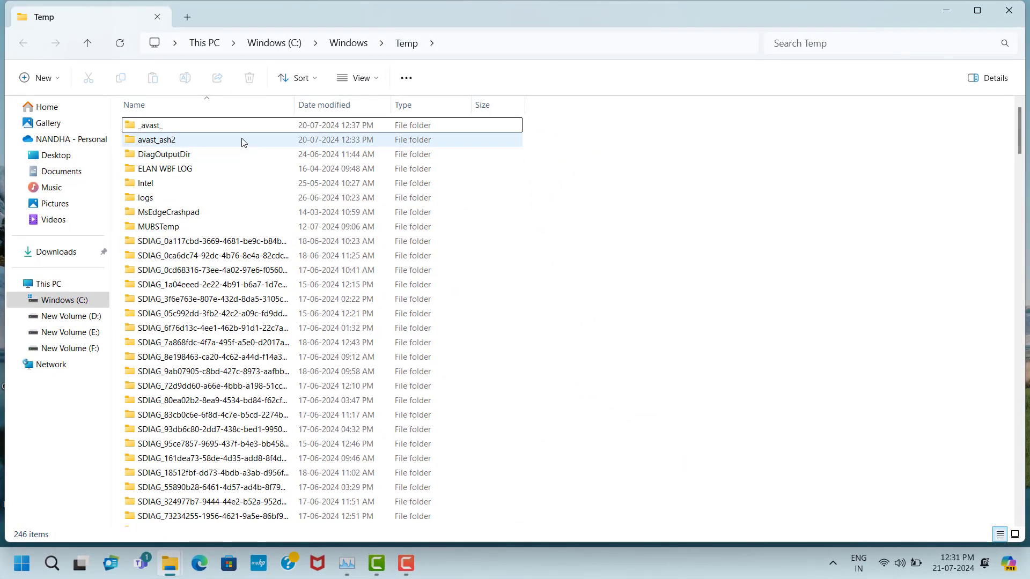
{"action": "left_click", "coordinate": [246, 127]}
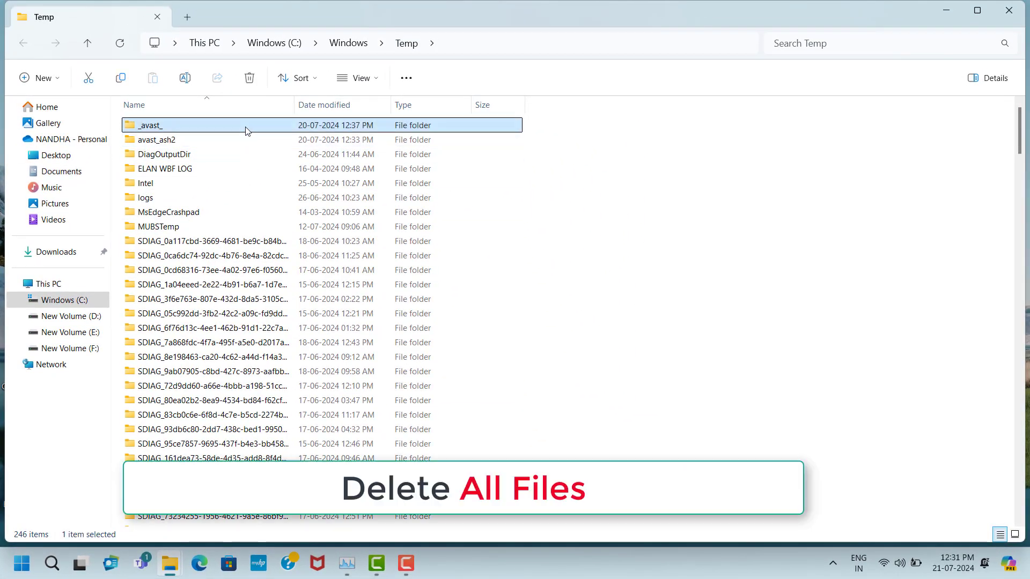
{"action": "key", "text": "ctrl+a"}
{"action": "right_click", "coordinate": [246, 131]}
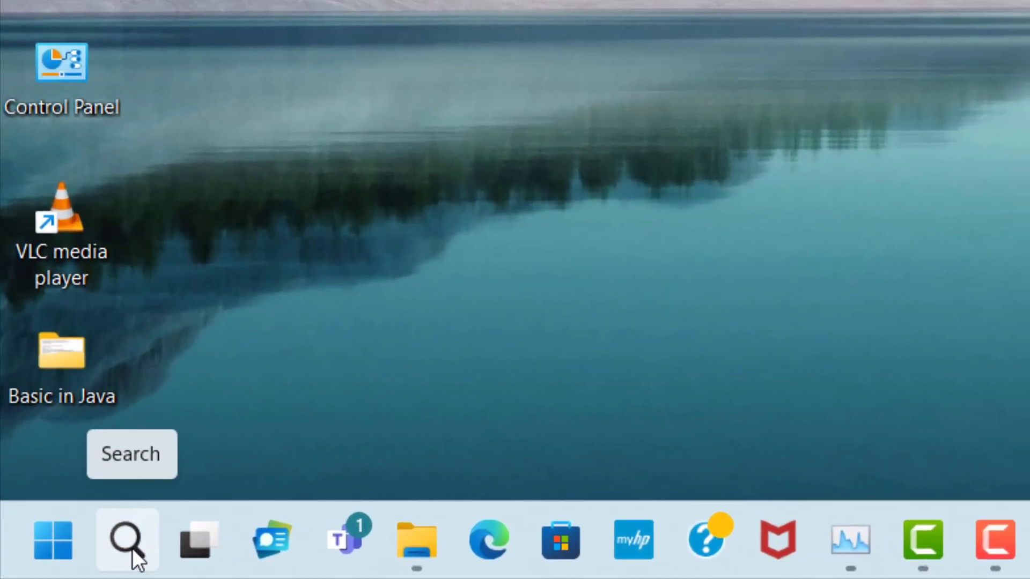
Step: Search Windows for the Check for updates setting, open it and start a check for Windows updates
{"action": "left_click", "coordinate": [104, 547]}
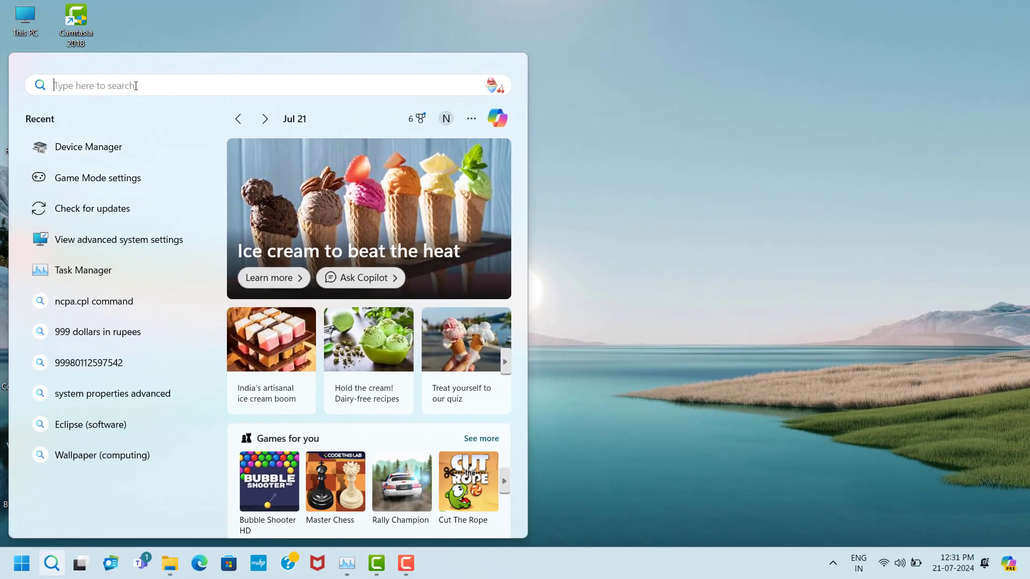
{"action": "type", "text": "che"}
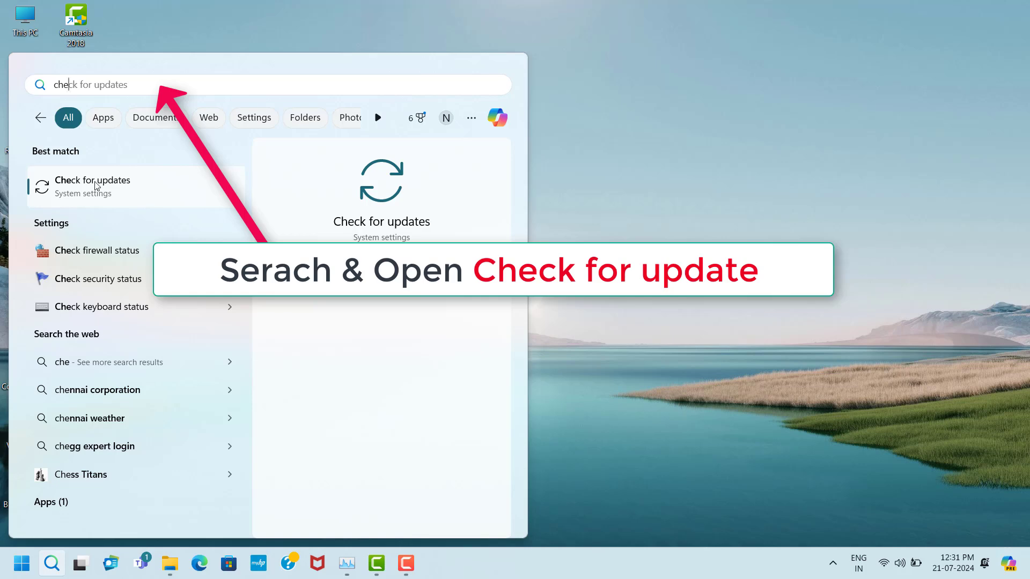
{"action": "left_click", "coordinate": [88, 200]}
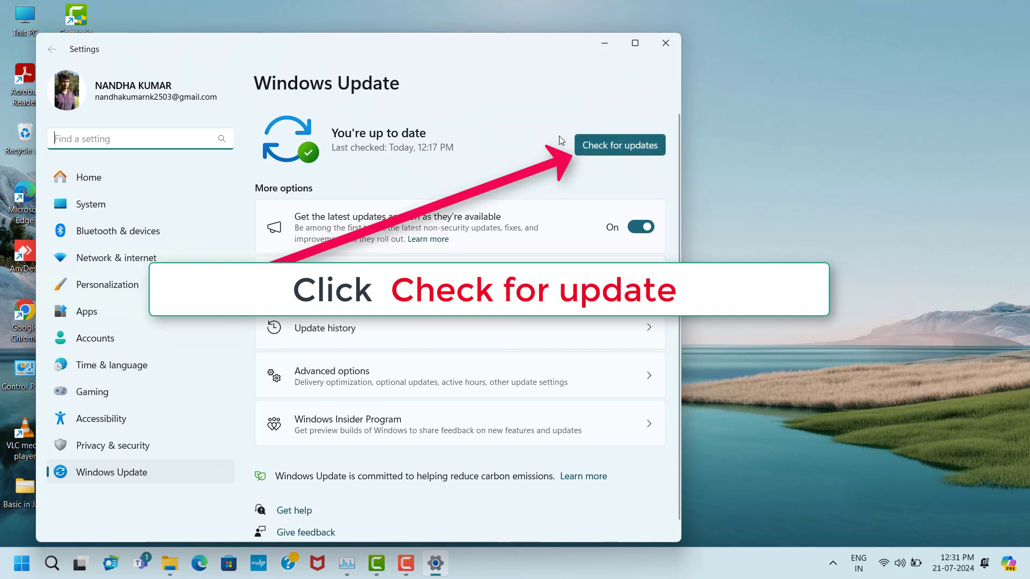
{"action": "left_click", "coordinate": [623, 145]}
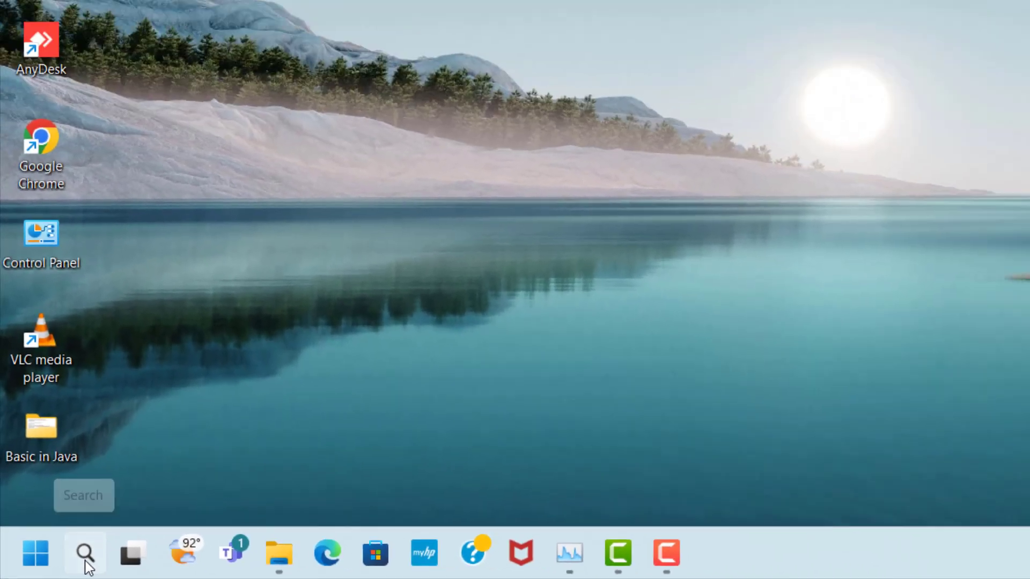
Step: Find the Game Mode settings through Windows search and turn Game Mode on
{"action": "left_click", "coordinate": [118, 552]}
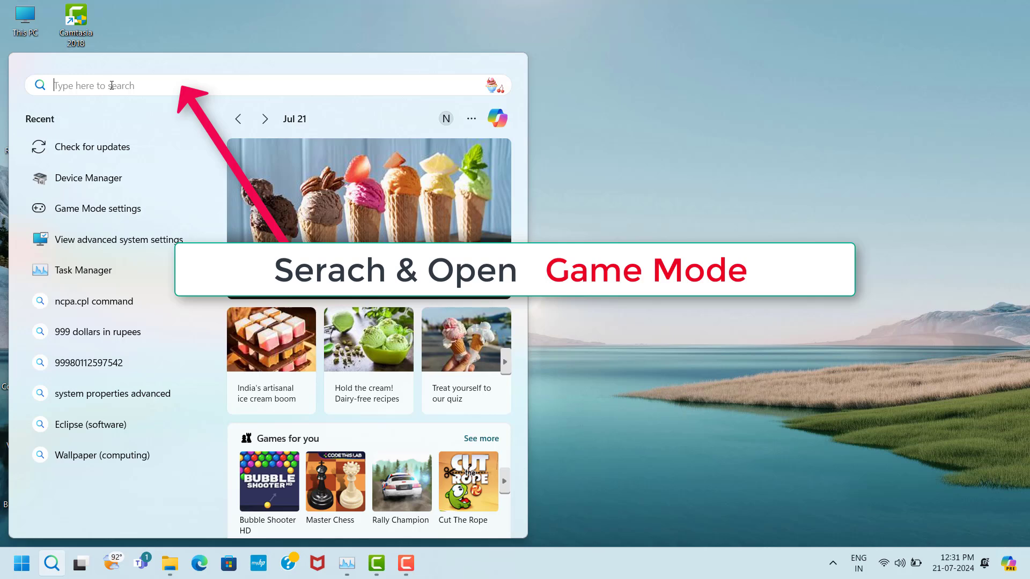
{"action": "type", "text": "game m"}
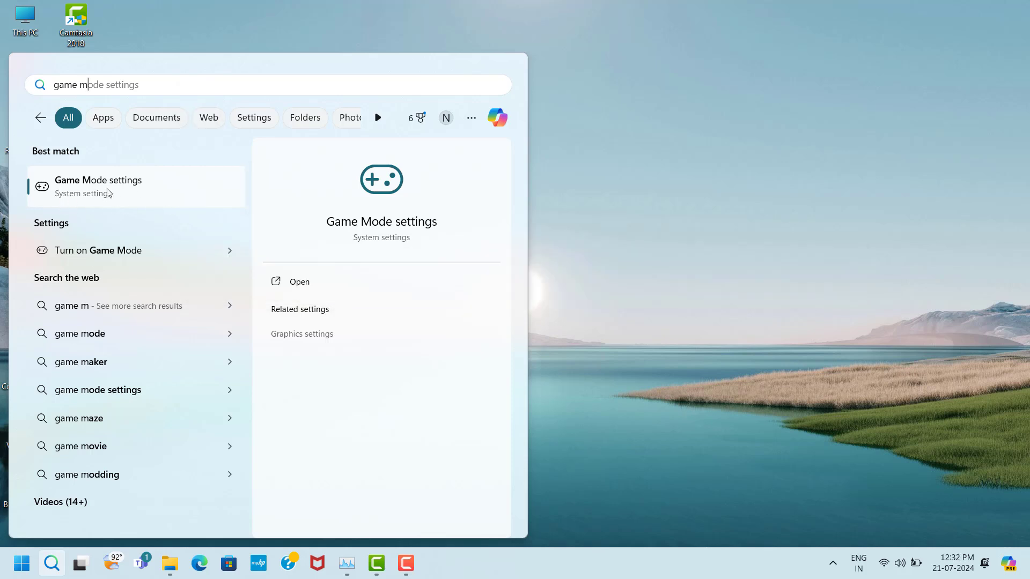
{"action": "left_click", "coordinate": [154, 194]}
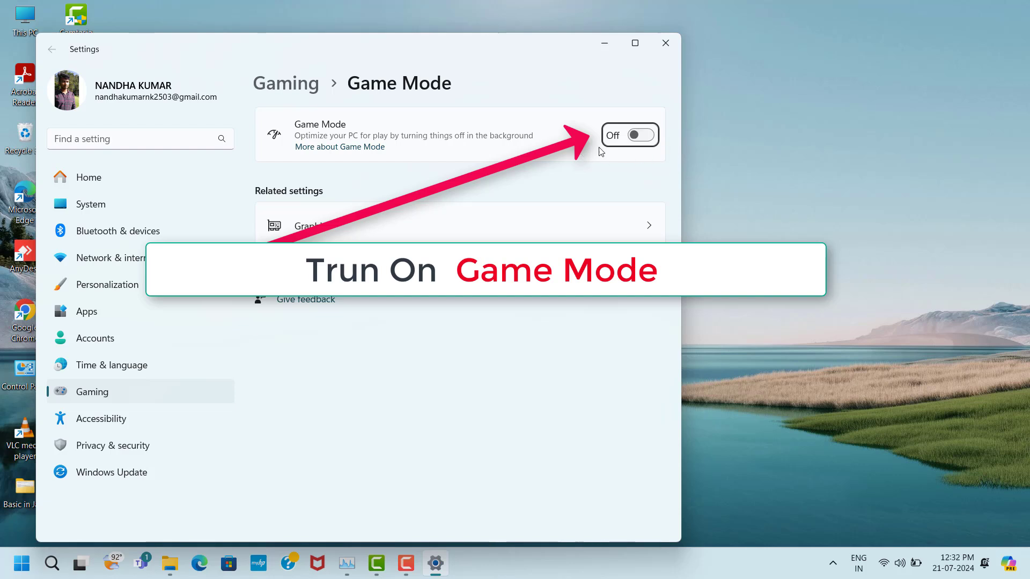
{"action": "left_click", "coordinate": [634, 135]}
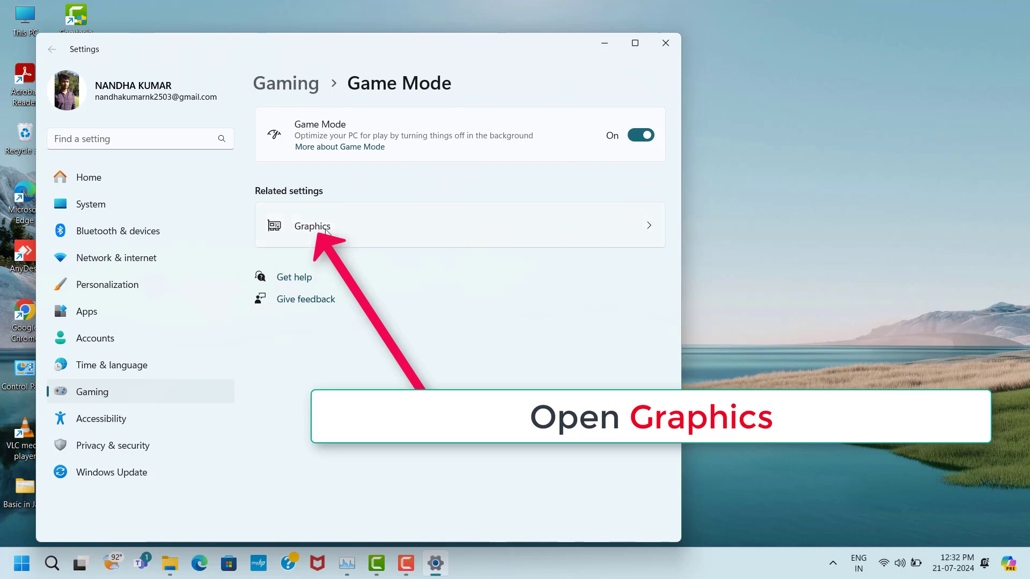
Step: Turn on optimizations for windowed games in the default graphics settings
{"action": "left_click", "coordinate": [452, 232]}
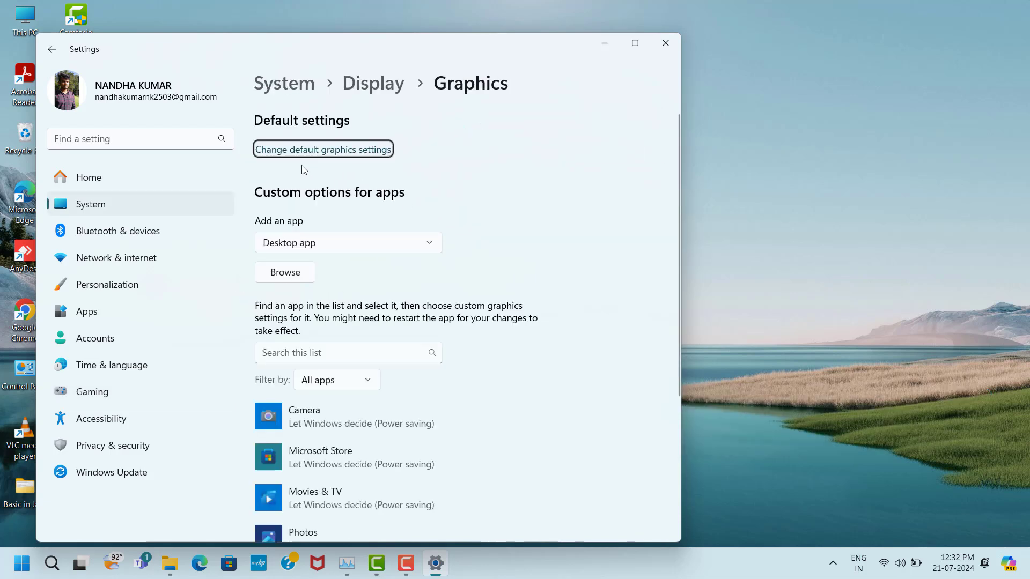
{"action": "left_click", "coordinate": [333, 151]}
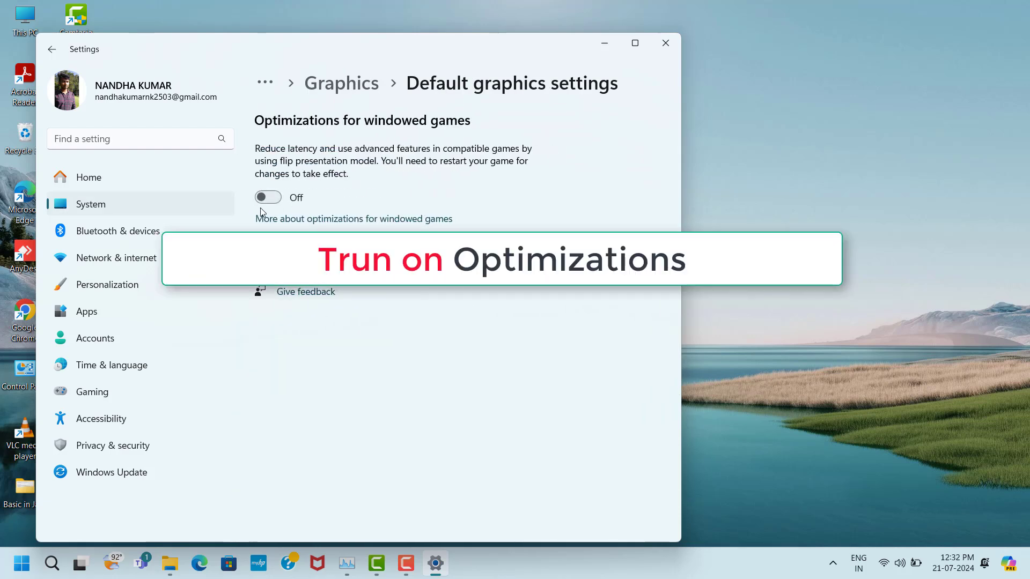
{"action": "left_click", "coordinate": [278, 203]}
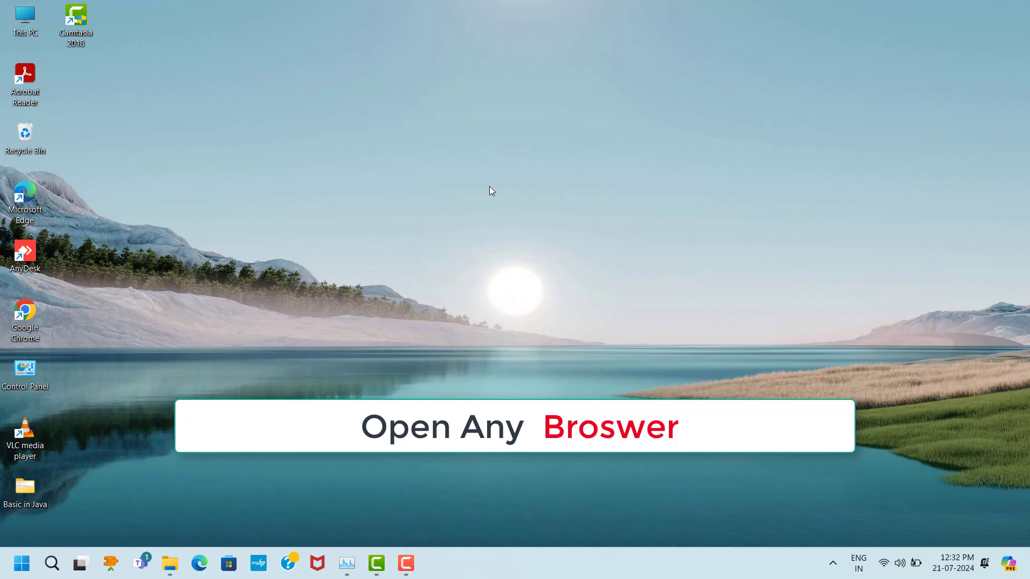
Step: Switch to Google Chrome and search Google for "directx setup"
{"action": "double_click", "coordinate": [43, 308]}
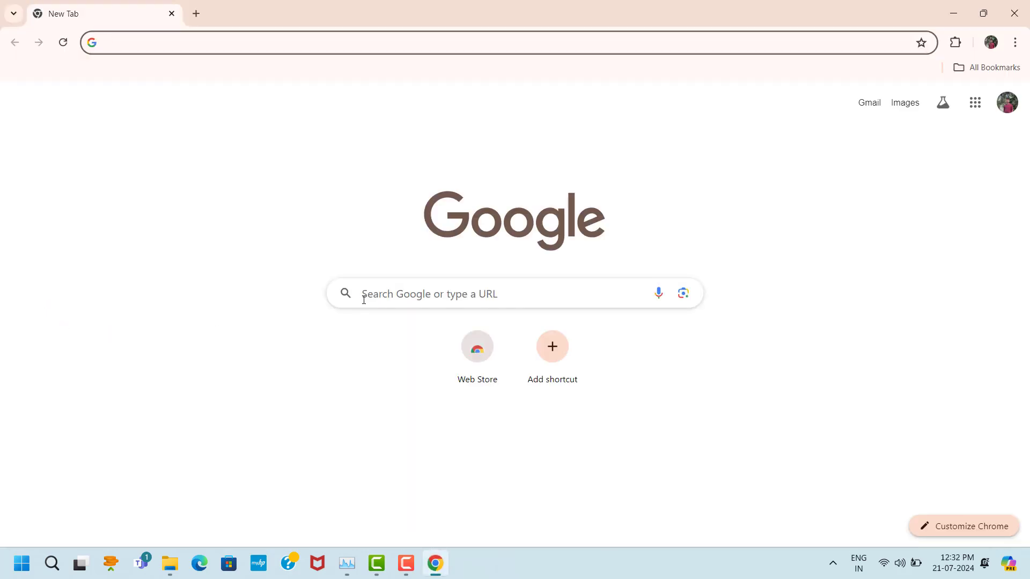
{"action": "left_click", "coordinate": [368, 297]}
{"action": "type", "text": "di"}
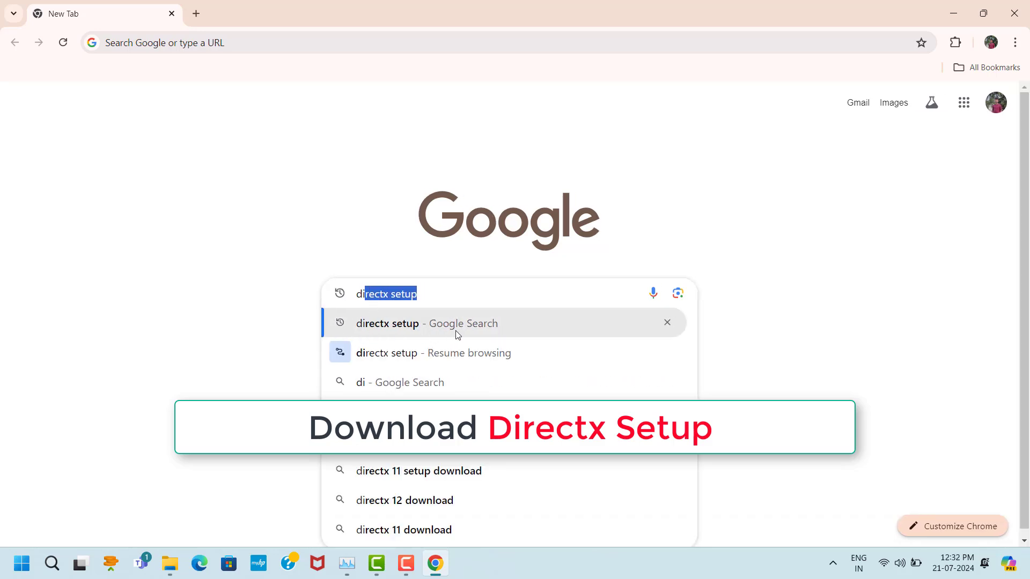
{"action": "left_click", "coordinate": [407, 328]}
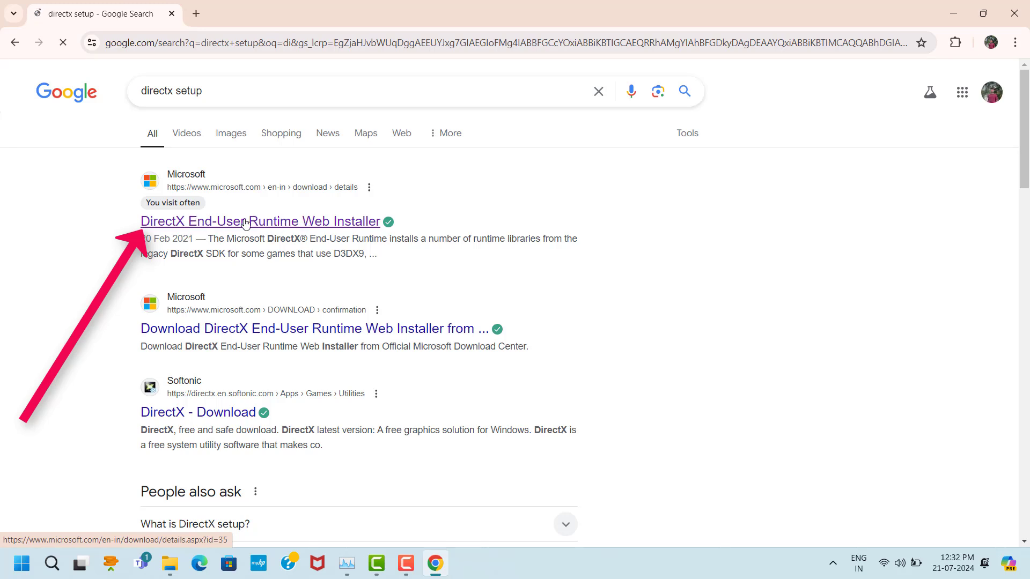
Step: Open Microsoft's DirectX End-User Runtime Web Installer page and download dxwebsetup.exe in English
{"action": "left_click", "coordinate": [276, 221]}
{"action": "scroll", "coordinate": [318, 233], "scroll_direction": "down", "scroll_amount": 5}
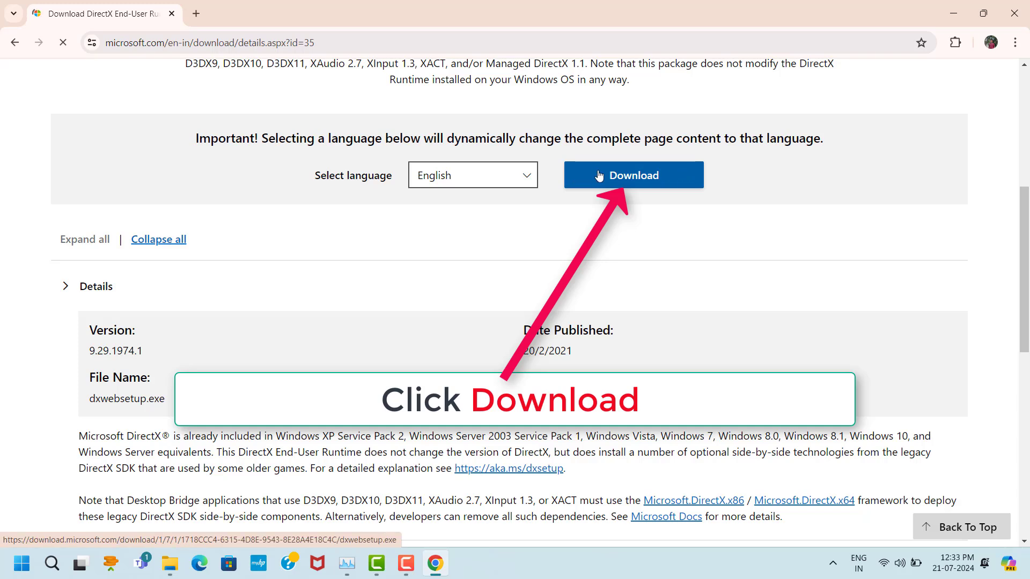
{"action": "left_click", "coordinate": [672, 173]}
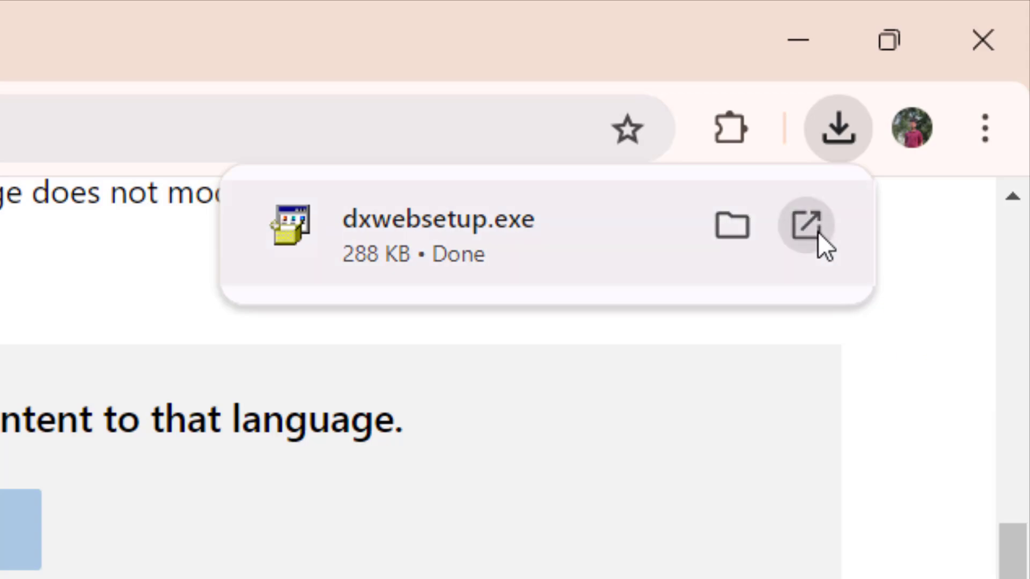
Step: Run the downloaded dxwebsetup.exe, accept the license agreement and complete the DirectX setup wizard
{"action": "left_click", "coordinate": [913, 124]}
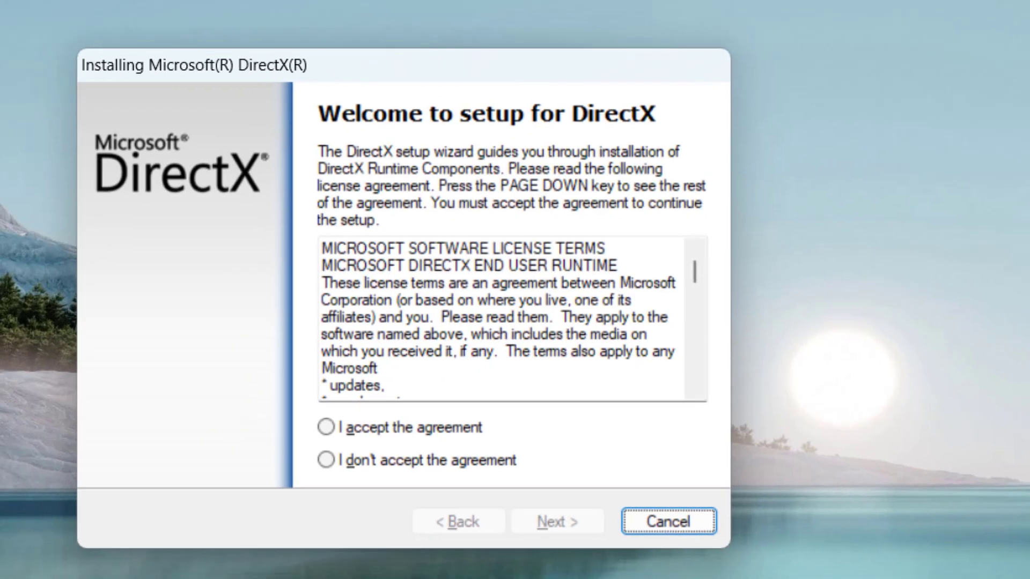
{"action": "left_click", "coordinate": [325, 427]}
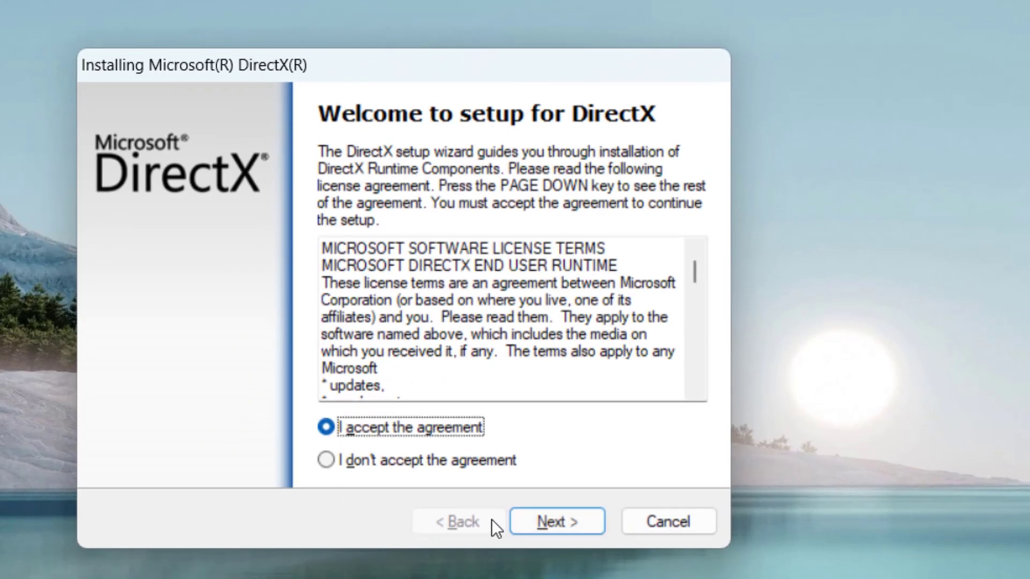
{"action": "left_click", "coordinate": [544, 523]}
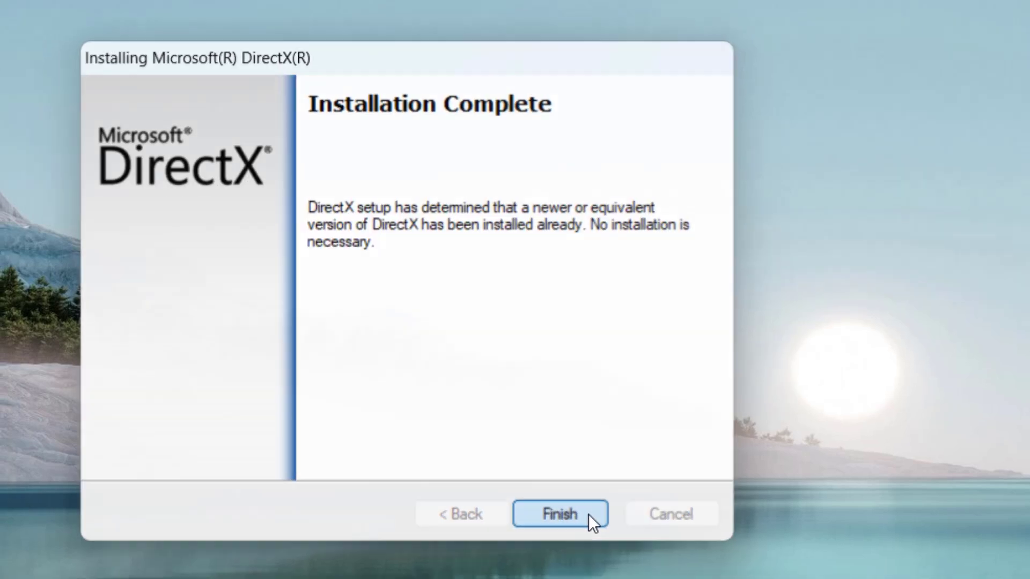
{"action": "left_click", "coordinate": [585, 524]}
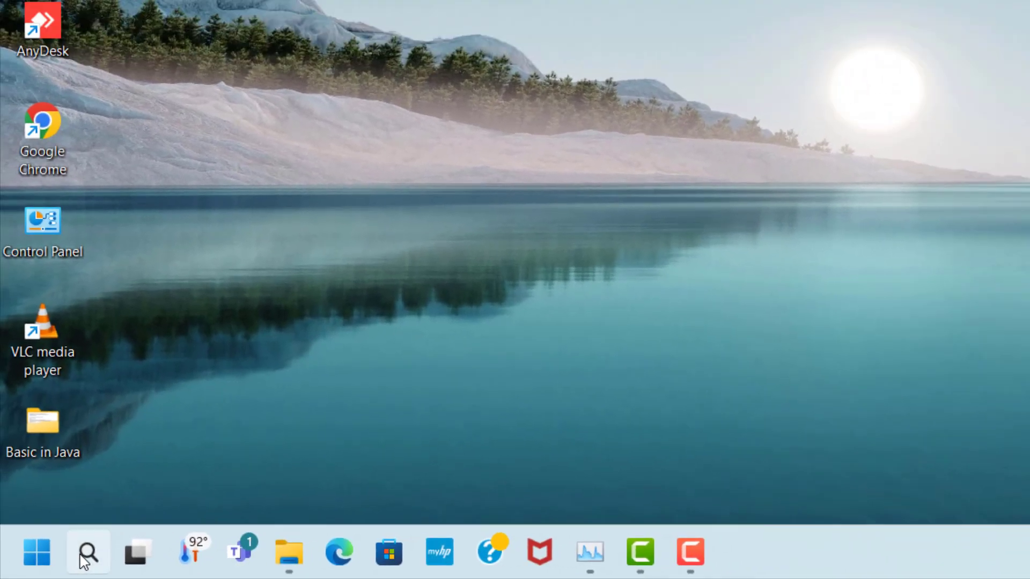
Step: Search Windows for "dev", open Device Manager, and select Intel(R) Iris(R) Xe Graphics under Display adapters
{"action": "left_click", "coordinate": [97, 556]}
{"action": "type", "text": "d"}
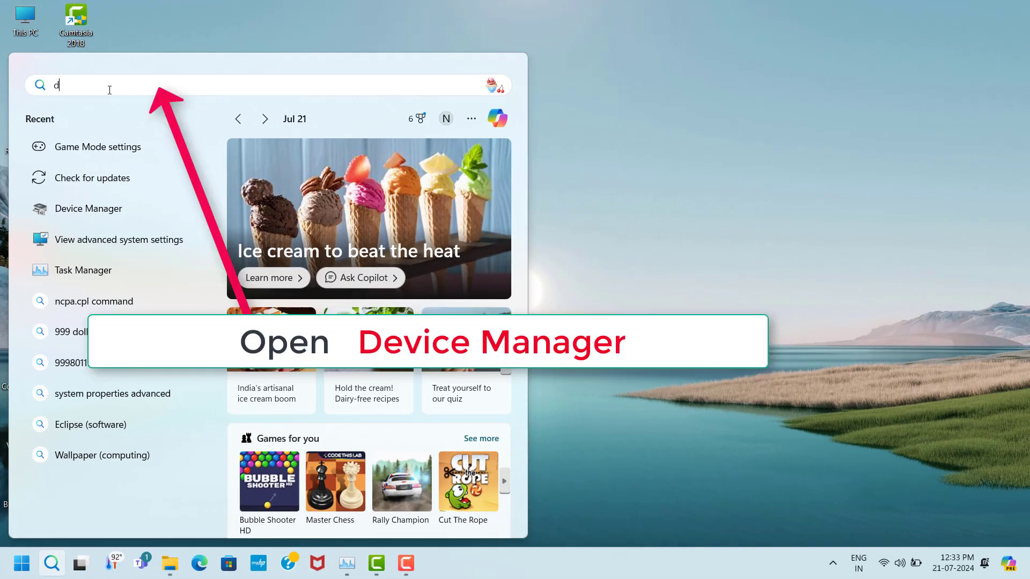
{"action": "type", "text": "ev"}
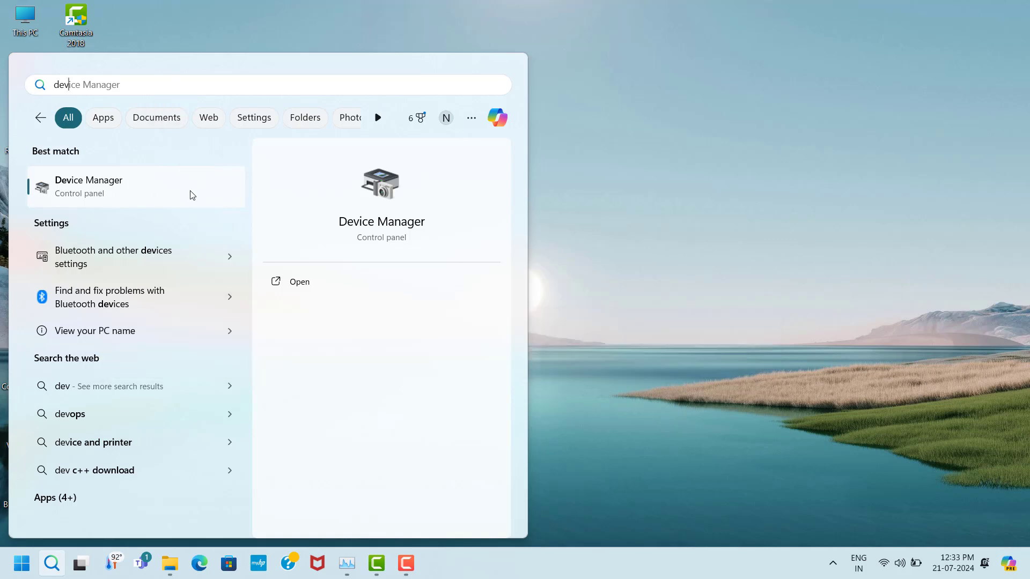
{"action": "left_click", "coordinate": [167, 191]}
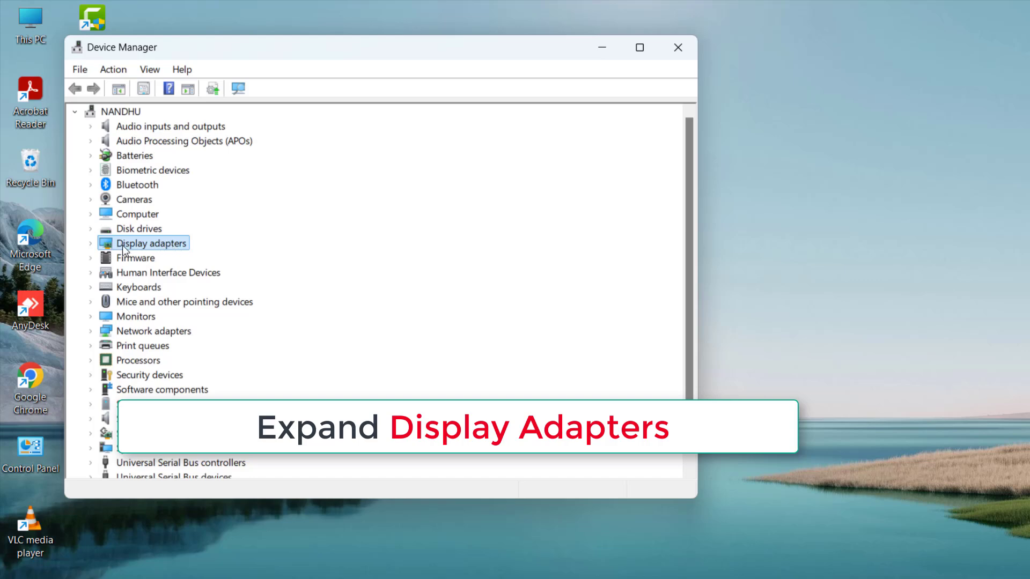
{"action": "left_click", "coordinate": [93, 243]}
{"action": "left_click", "coordinate": [153, 260]}
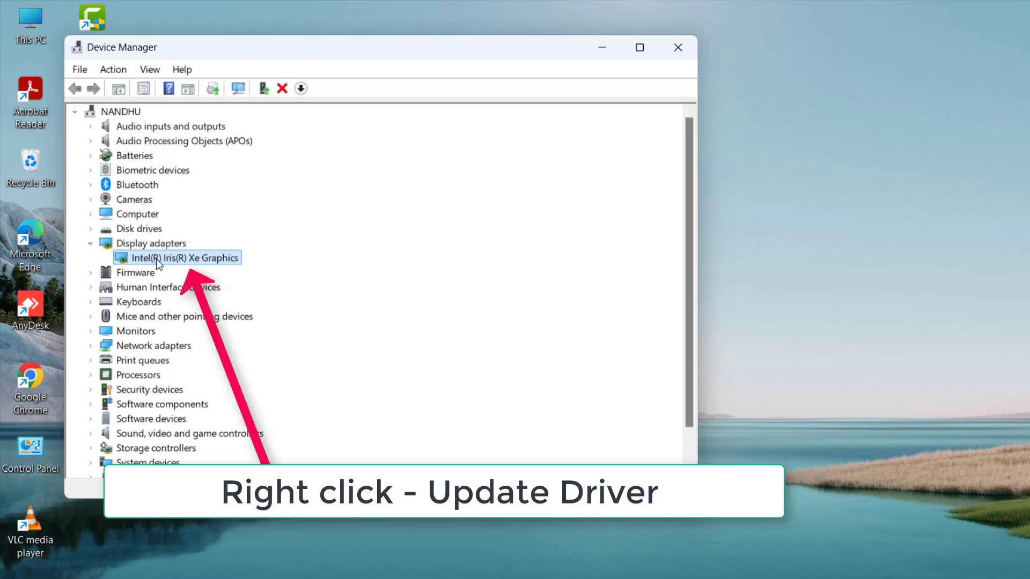
Step: Update the Intel(R) Iris(R) Xe Graphics driver manually, choosing the Intel(R) Iris(R) Xe Graphics model from the available drivers on the computer
{"action": "right_click", "coordinate": [195, 259]}
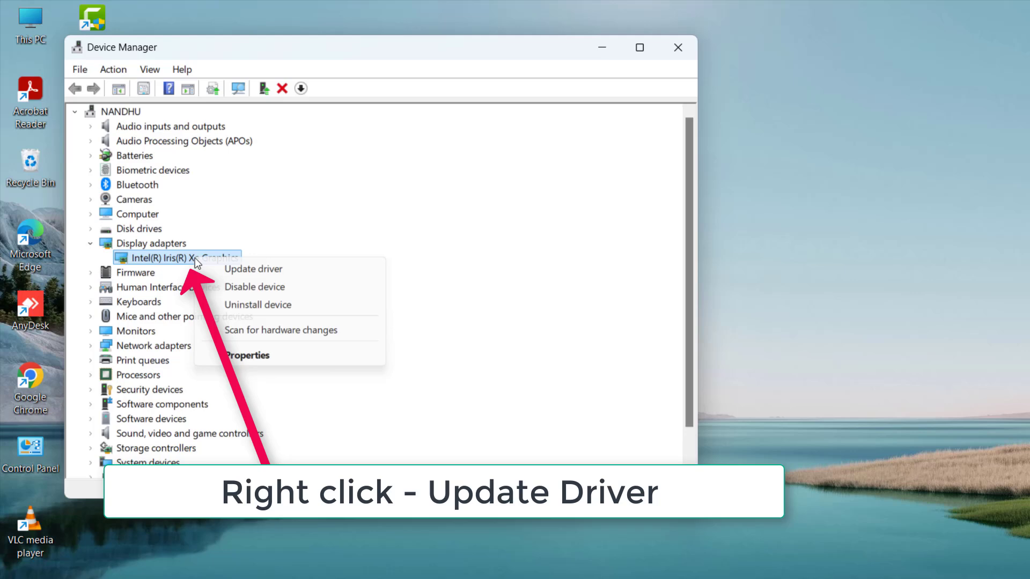
{"action": "left_click", "coordinate": [260, 272]}
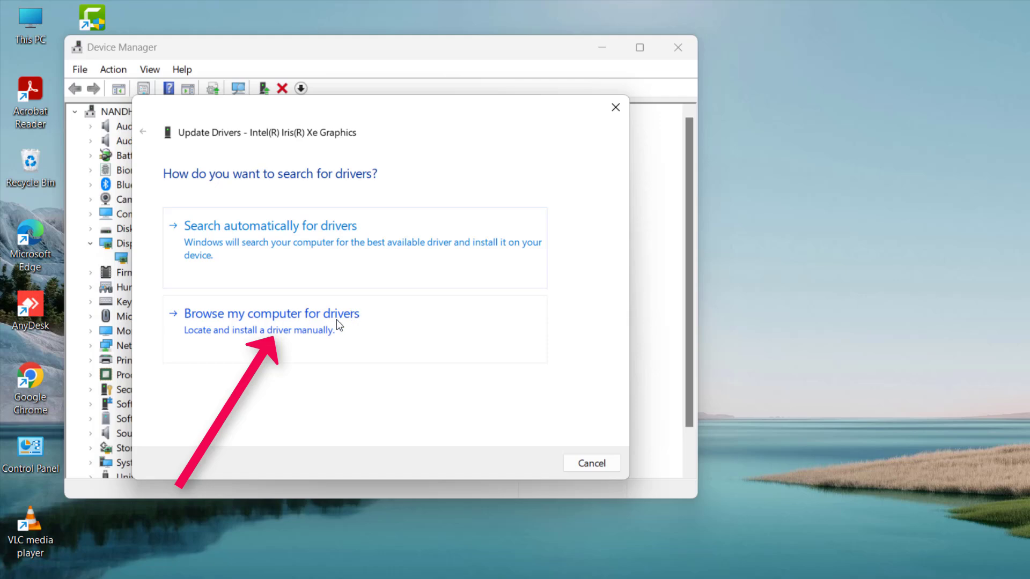
{"action": "left_click", "coordinate": [280, 318]}
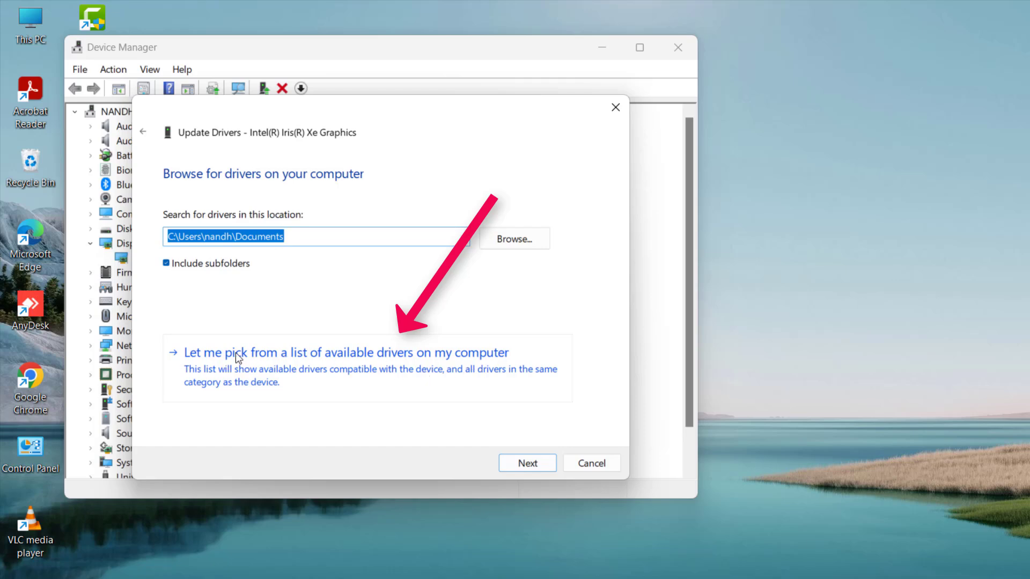
{"action": "left_click", "coordinate": [353, 358]}
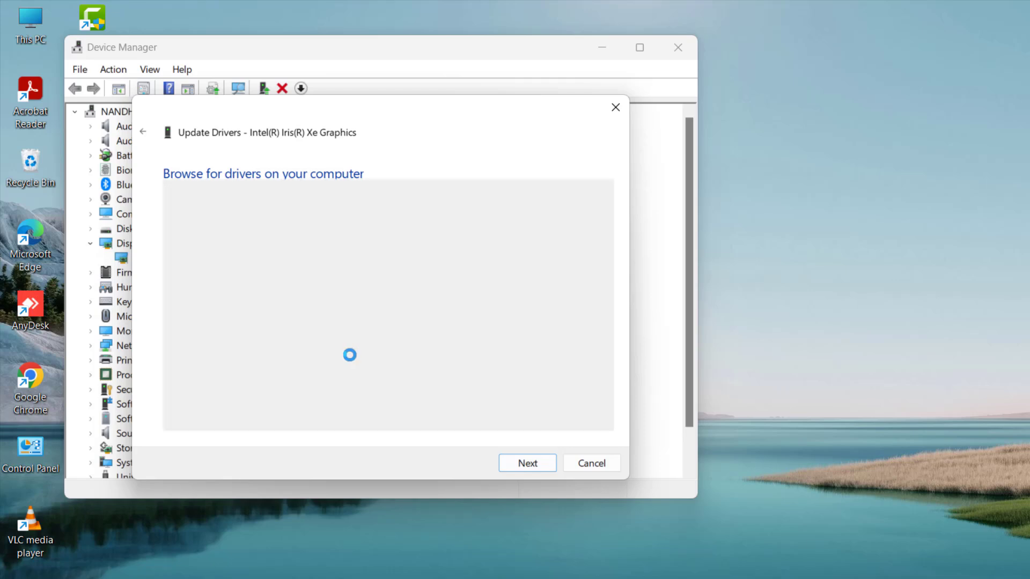
{"action": "left_click", "coordinate": [233, 315]}
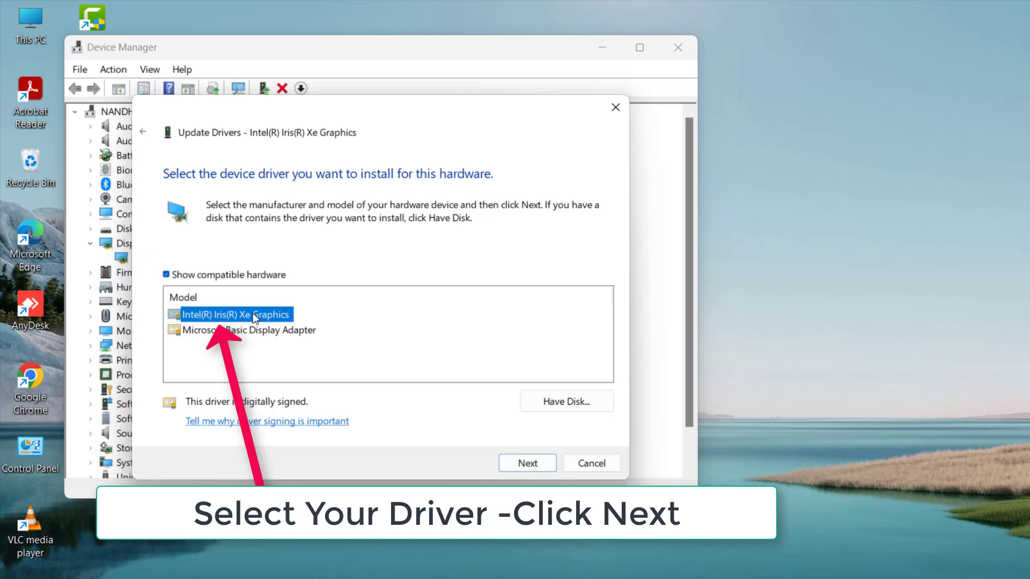
{"action": "left_click", "coordinate": [526, 464]}
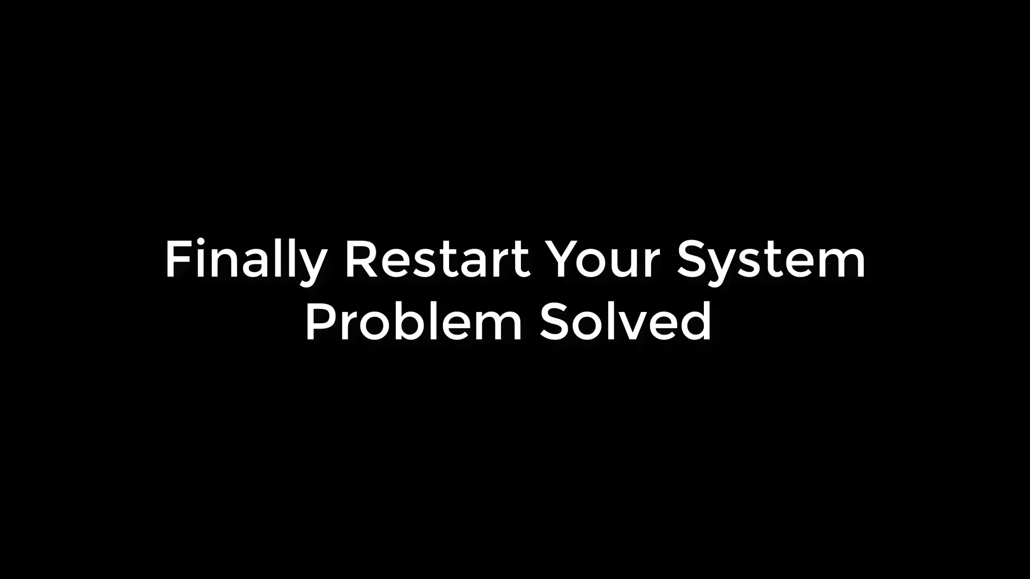